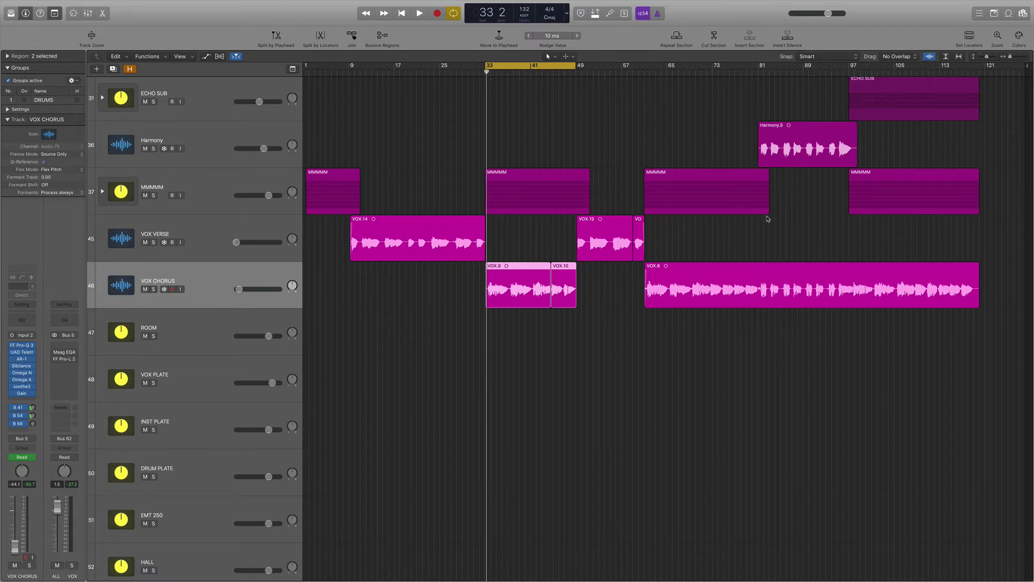
Play the song from the chorus at bar 33 and stop at bar 41
{"action": "key", "text": "space"}
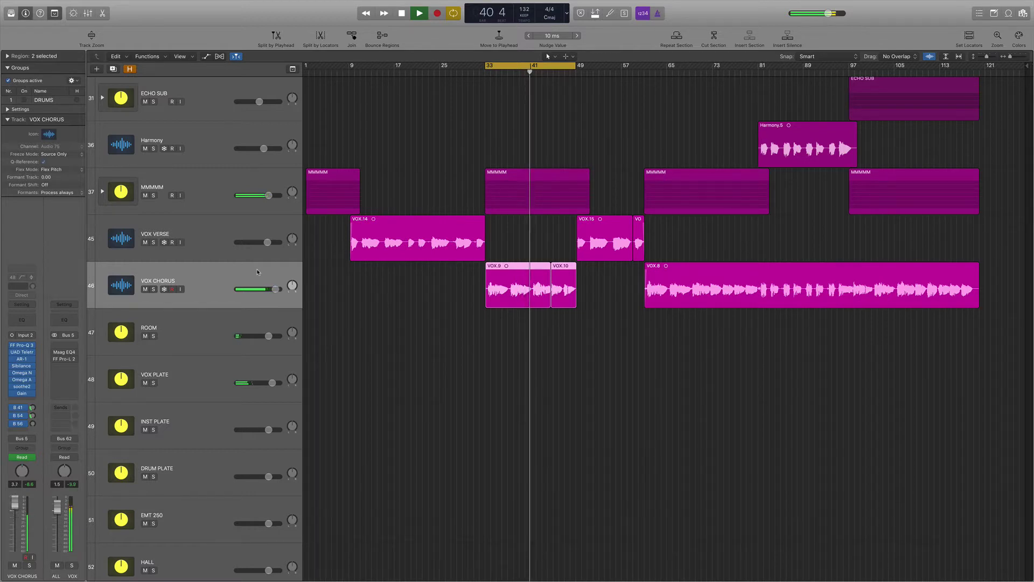
{"action": "key", "text": "space"}
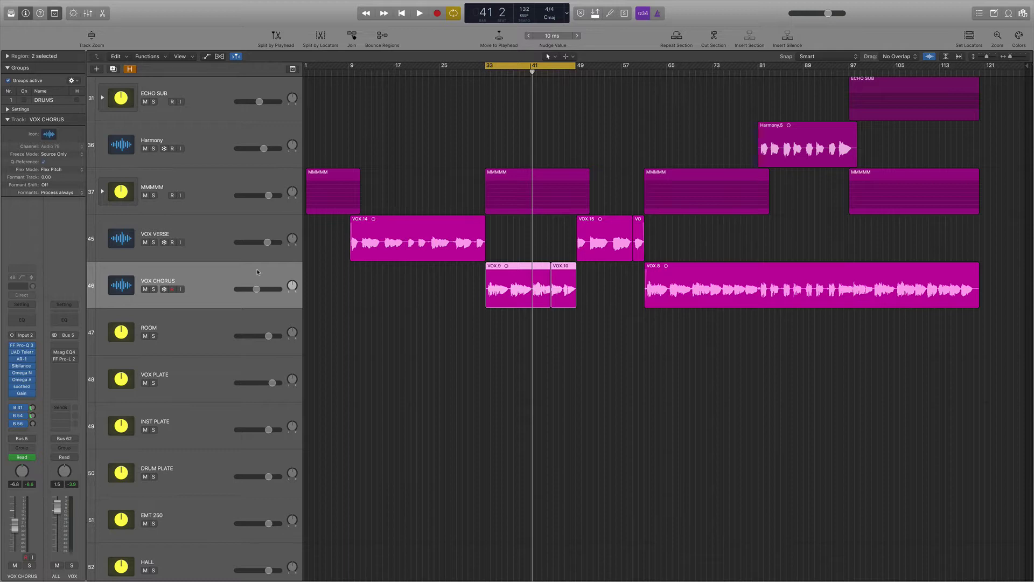
Solo VOX CHORUS and open its FF Pro-Q 3, moving the EQ window aside
{"action": "left_click", "coordinate": [153, 289]}
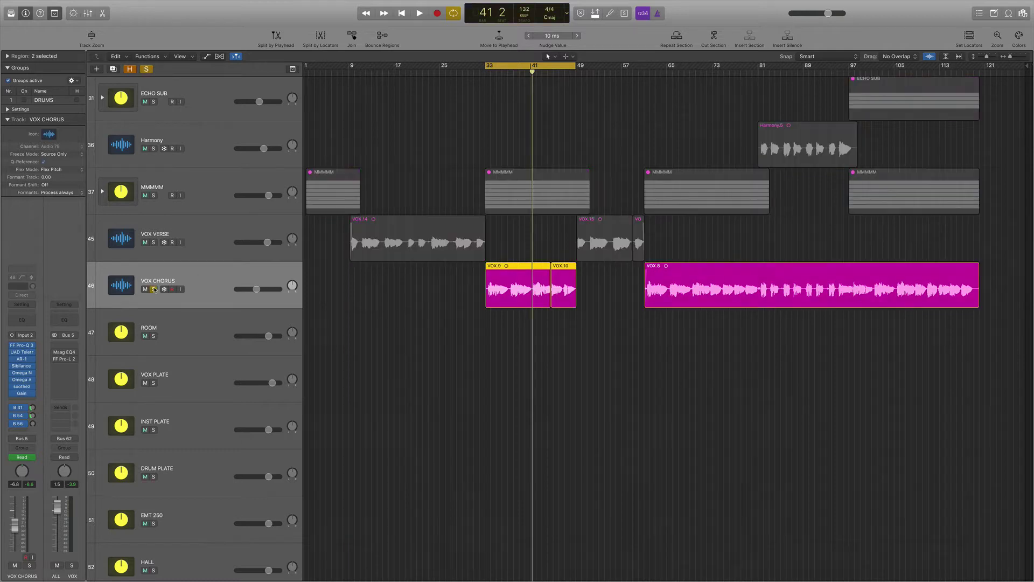
{"action": "left_click", "coordinate": [22, 344]}
{"action": "left_click_drag", "start_coordinate": [268, 22], "coordinate": [310, 31]}
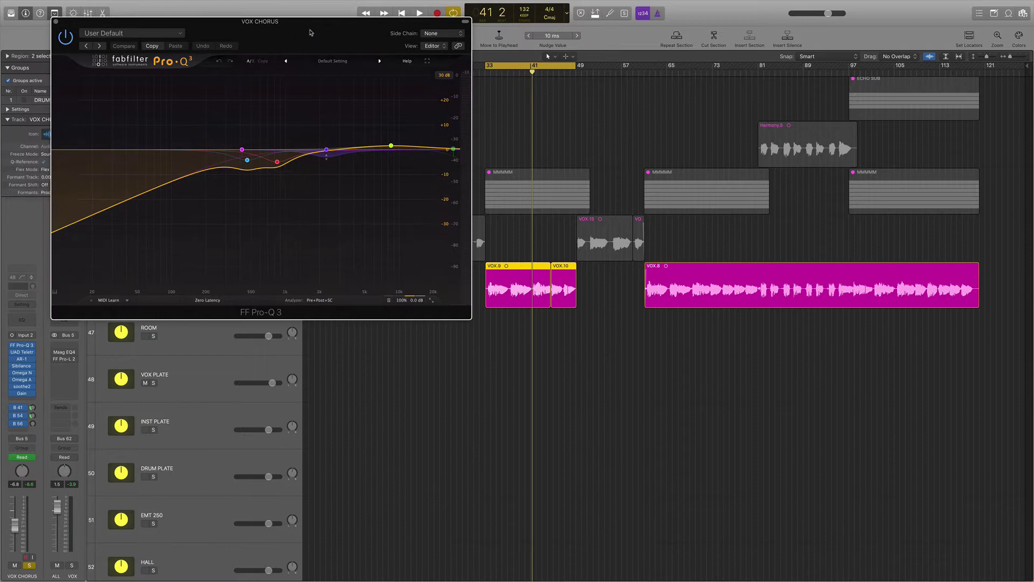
Lower the Pro-Q 3 low-cut band to about 186 Hz and audition the chorus
{"action": "left_click", "coordinate": [241, 149]}
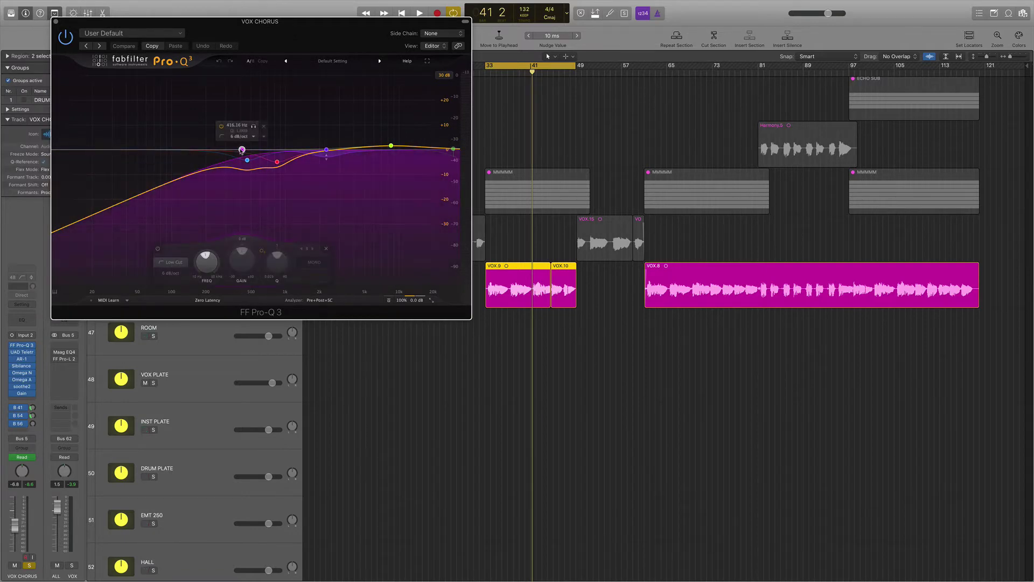
{"action": "left_click_drag", "start_coordinate": [242, 149], "coordinate": [202, 149]}
{"action": "key", "text": "space"}
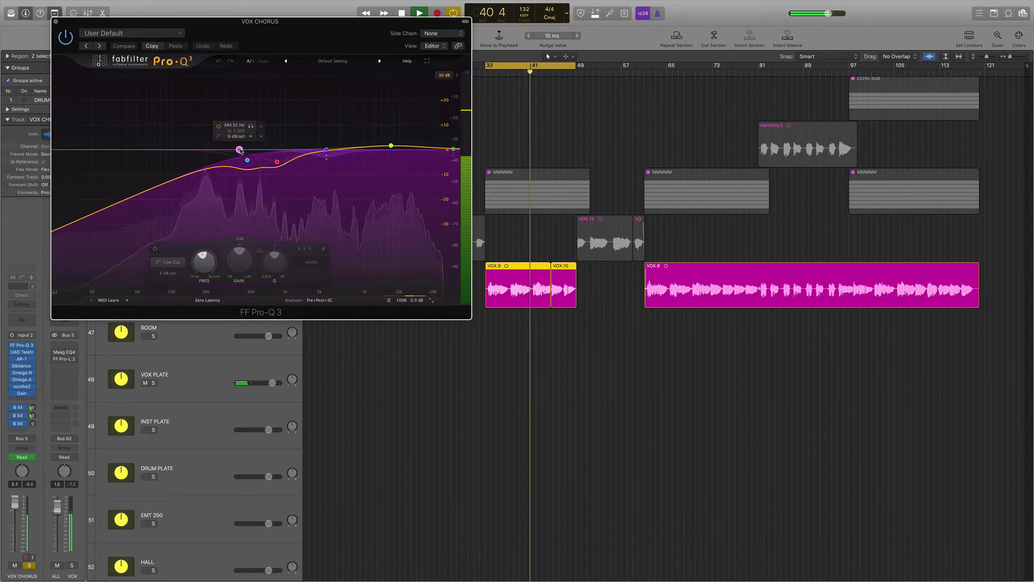
{"action": "key", "text": "space"}
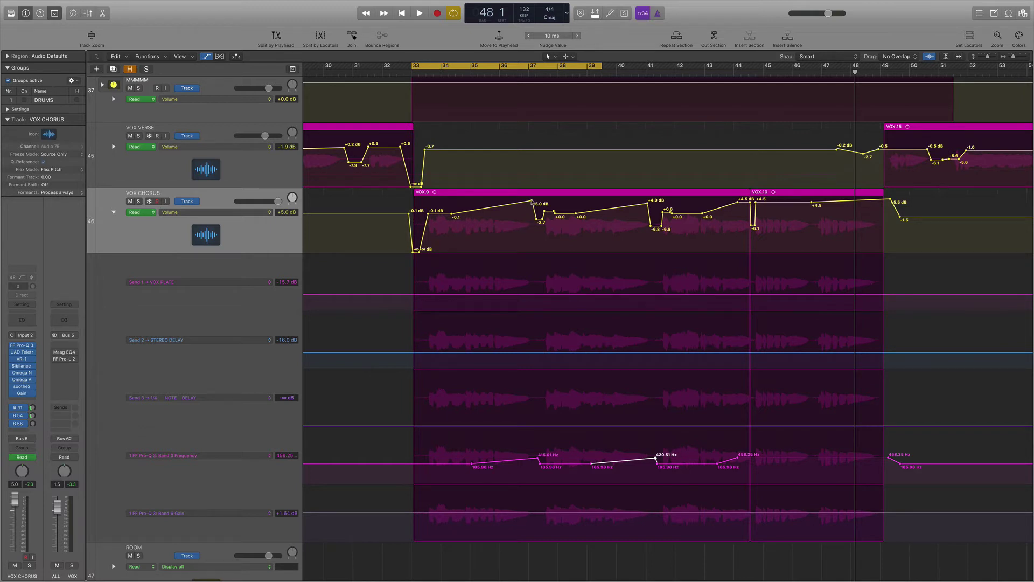
Pull the +5.0 dB volume point down to +0.6 dB and remove the 415.01 Hz frequency point
{"action": "left_click_drag", "start_coordinate": [531, 201], "coordinate": [529, 216]}
{"action": "left_click_drag", "start_coordinate": [529, 391], "coordinate": [530, 412]}
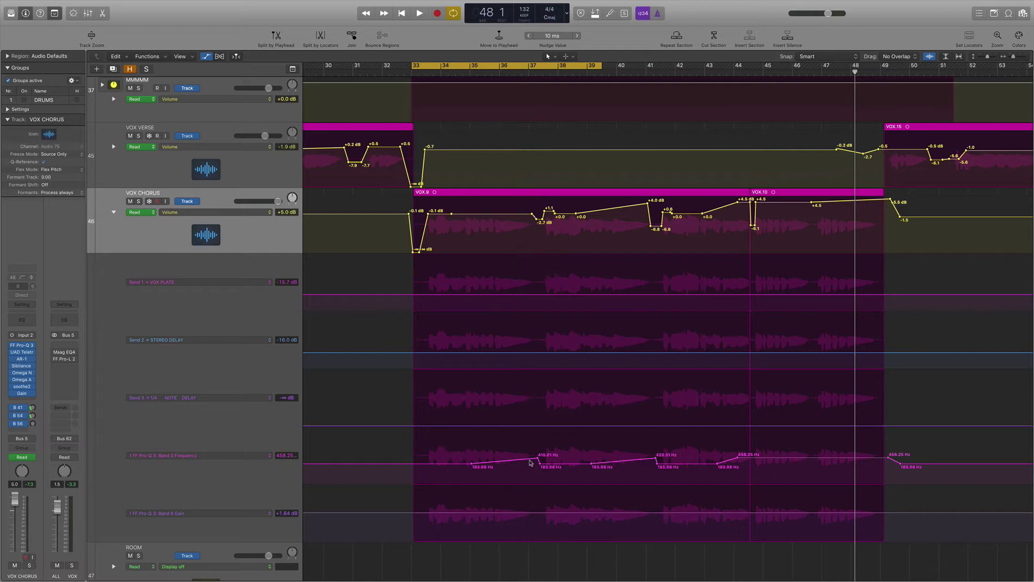
{"action": "double_click", "coordinate": [538, 458]}
Audition the edited chorus, then undo the automation edits and replay from the loop start
{"action": "key", "text": "space"}
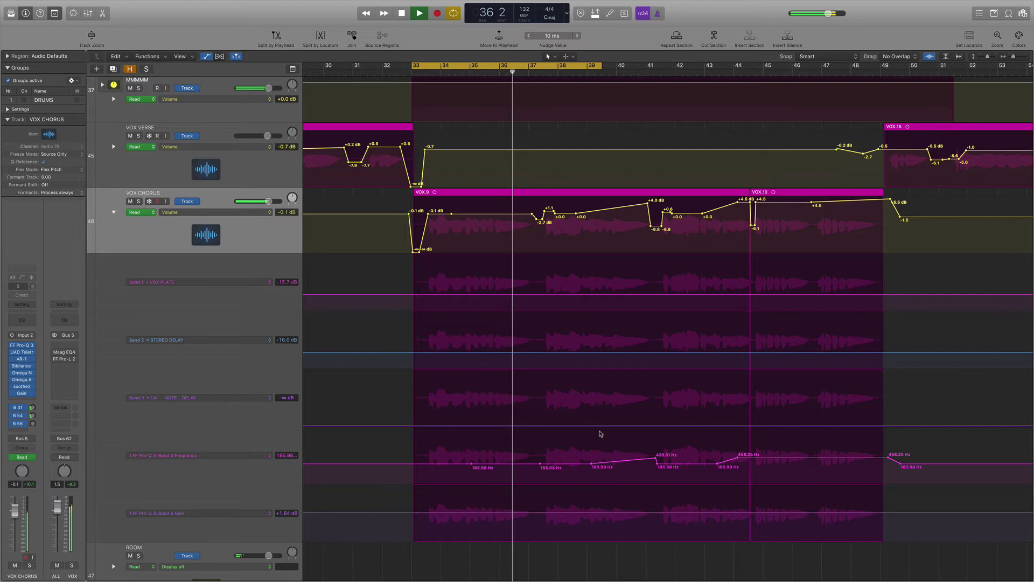
{"action": "key", "text": "space"}
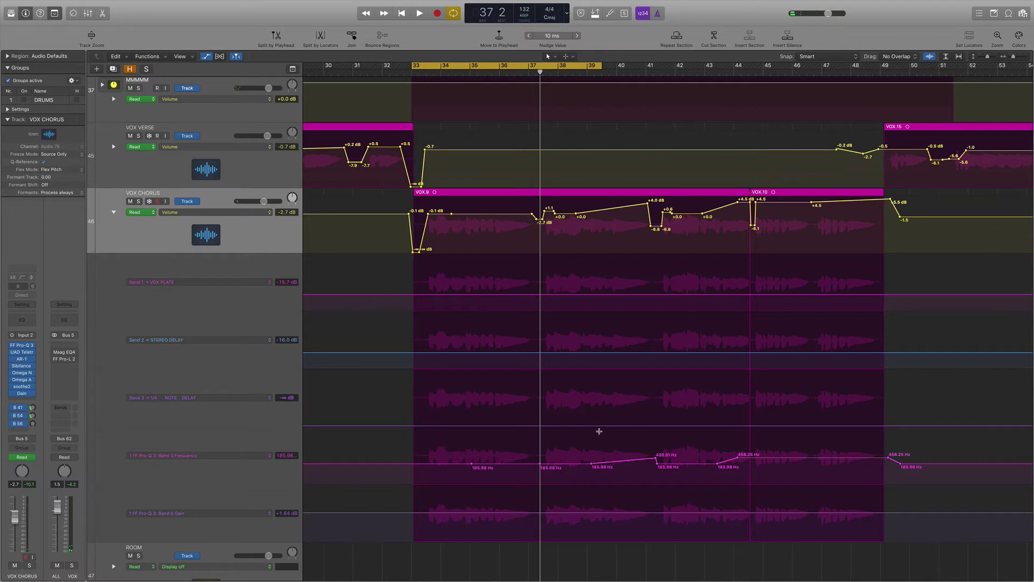
{"action": "key", "text": "super+z"}
{"action": "key", "text": "super+z"}
{"action": "key", "text": "space"}
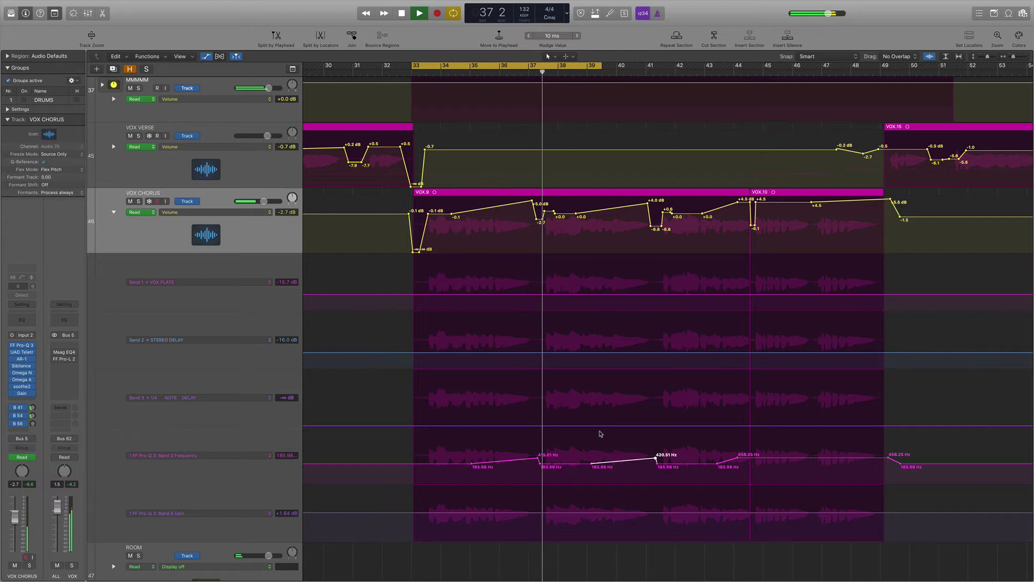
Zoom in on bars 35–43, delete the 415 Hz frequency point, and audition the chorus without it
{"action": "key", "text": "space"}
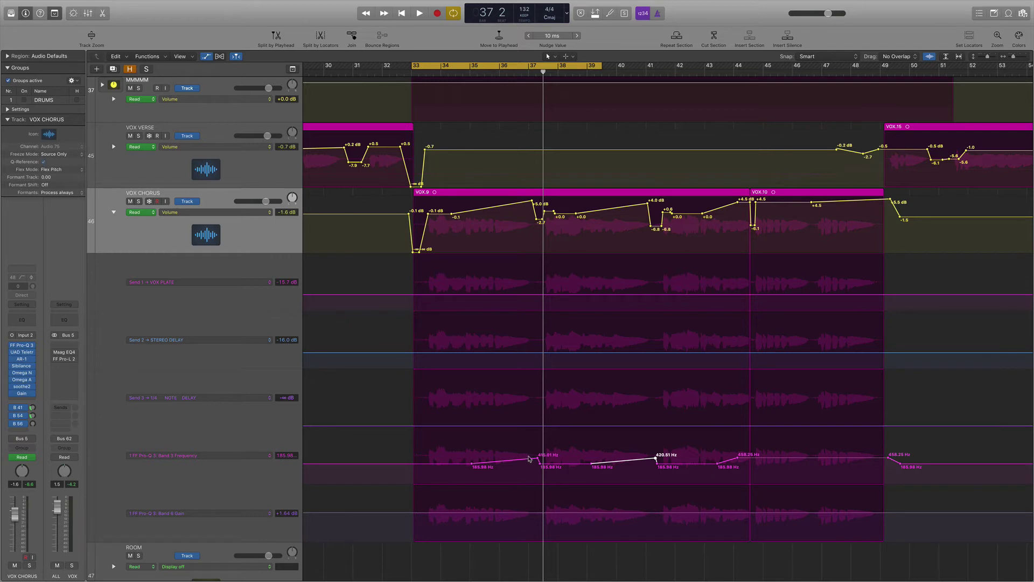
{"action": "key", "text": "super+Right"}
{"action": "key", "text": "super+Right"}
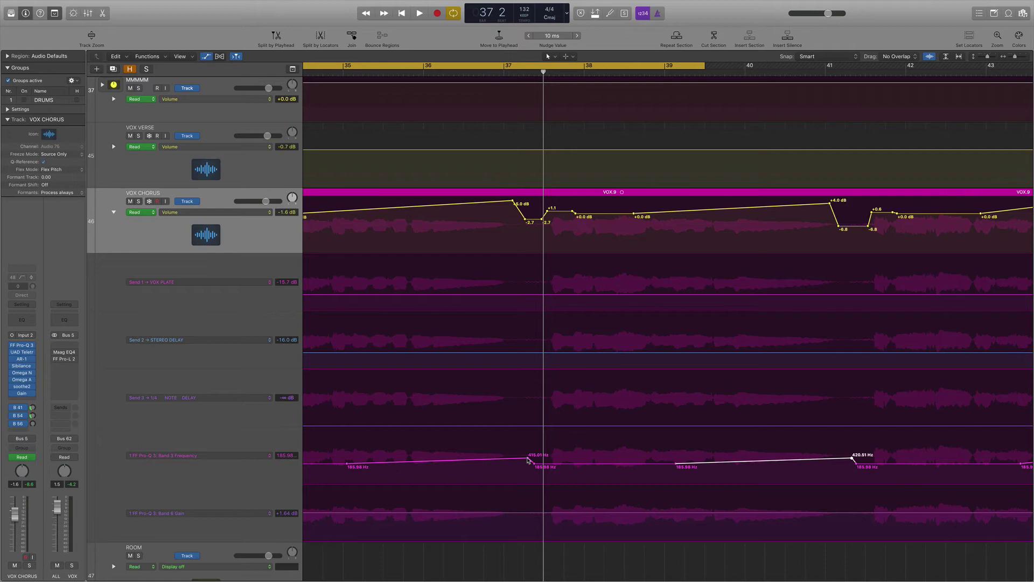
{"action": "left_click", "coordinate": [528, 459]}
{"action": "key", "text": "Delete"}
{"action": "key", "text": "space"}
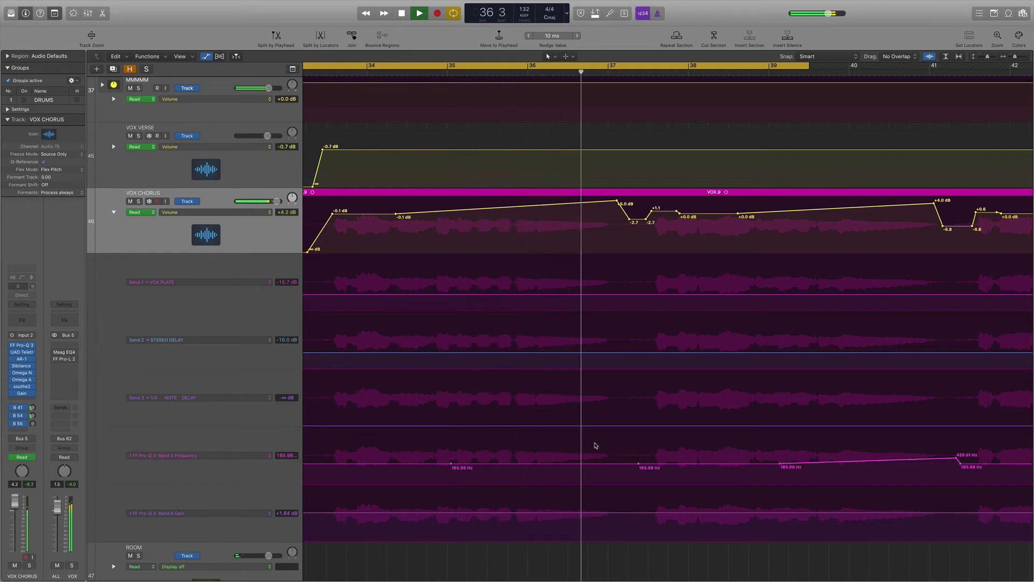
{"action": "key", "text": "space"}
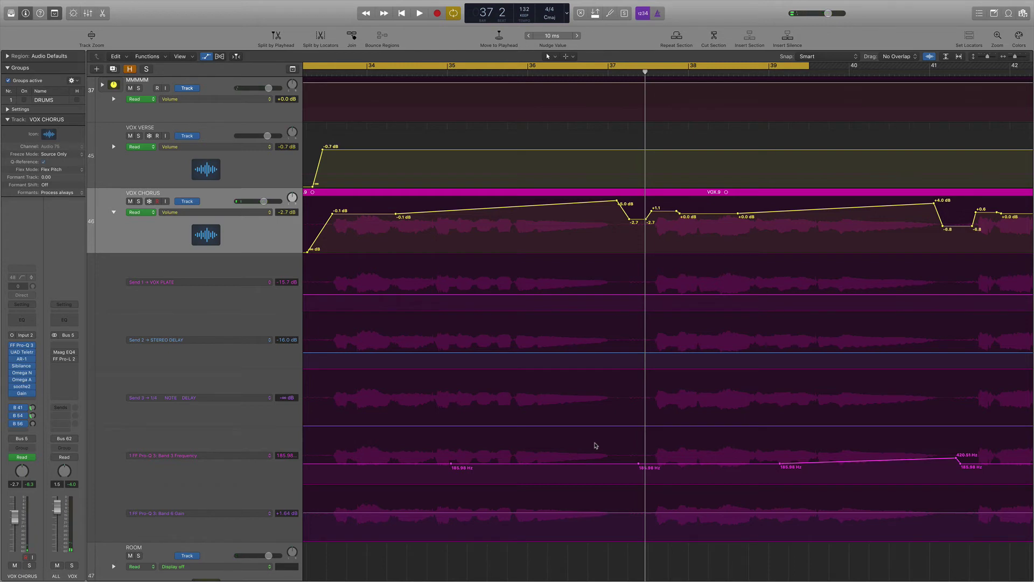
Restore the 415.01 Hz frequency point and audition the chorus with it
{"action": "left_click", "coordinate": [596, 445]}
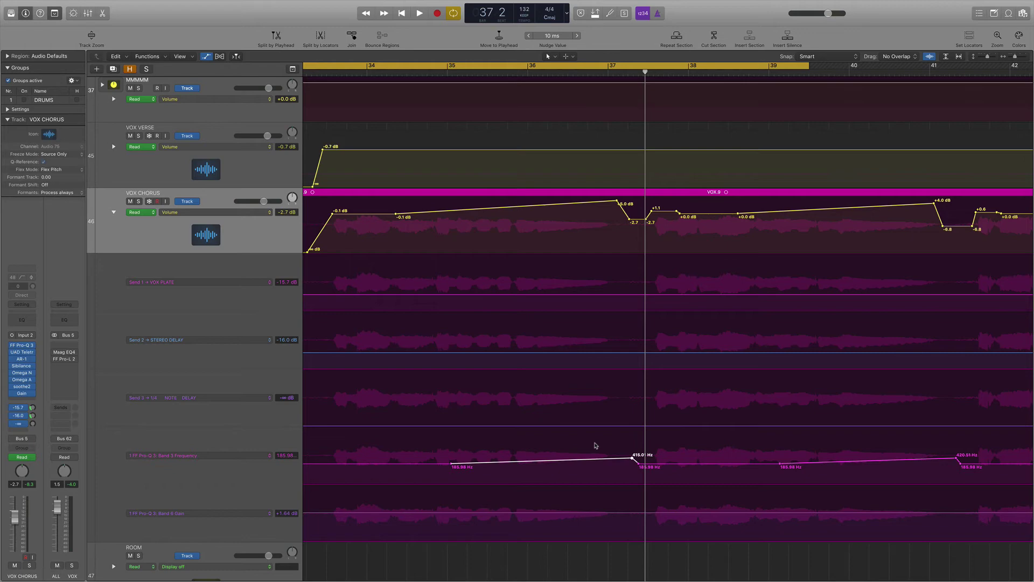
{"action": "key", "text": "space"}
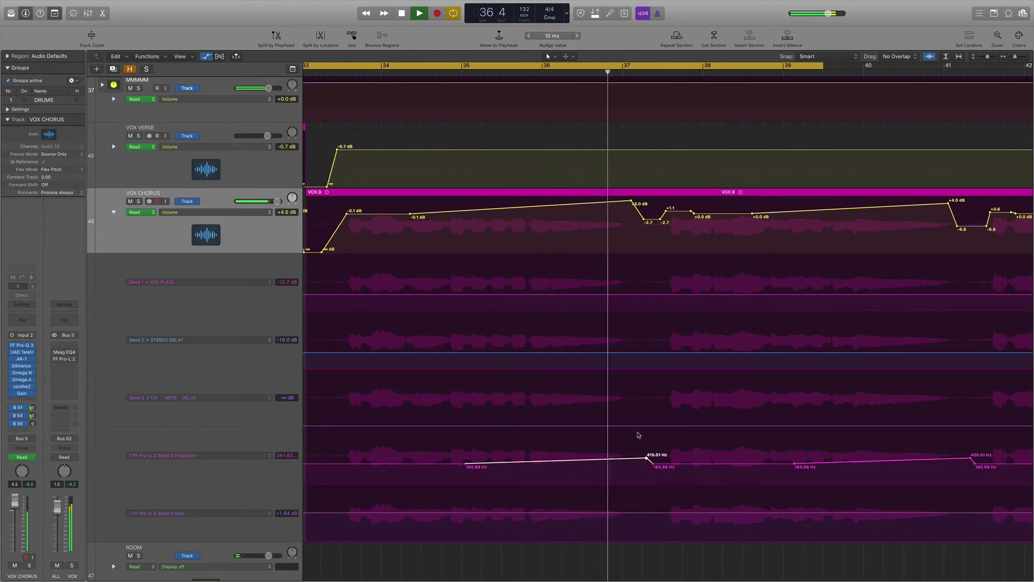
{"action": "key", "text": "space"}
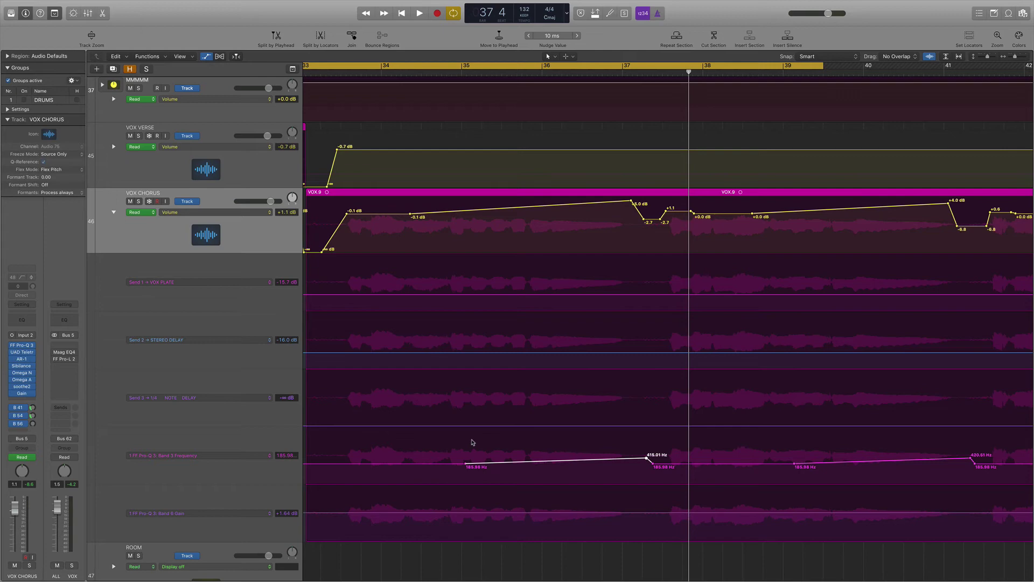
Replace the chorus cycle with a new loop spanning bars 43 to 50
{"action": "key", "text": "c"}
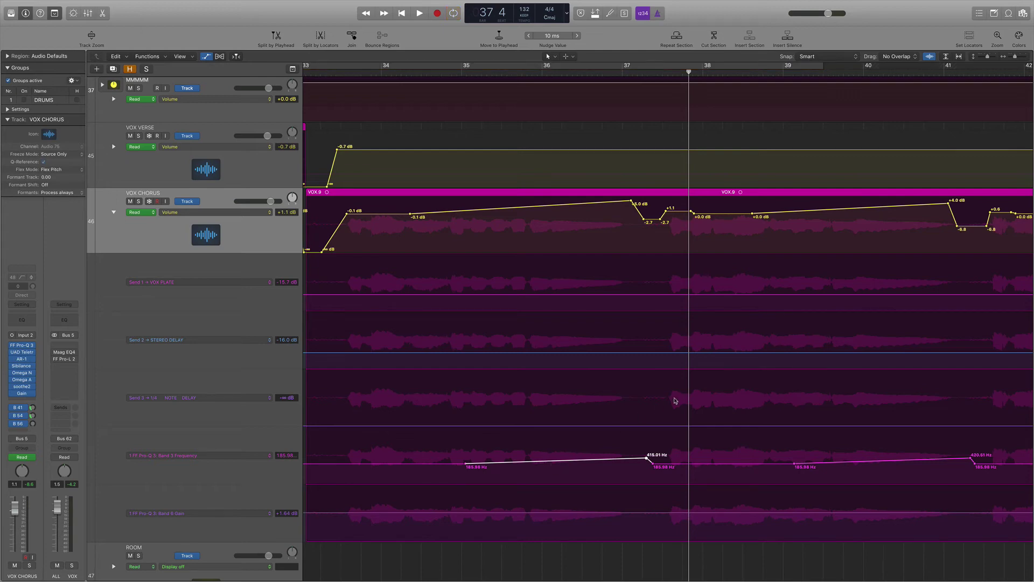
{"action": "scroll", "coordinate": [735, 399], "scroll_direction": "right", "scroll_amount": 5}
{"action": "scroll", "coordinate": [783, 392], "scroll_direction": "down", "scroll_amount": 5}
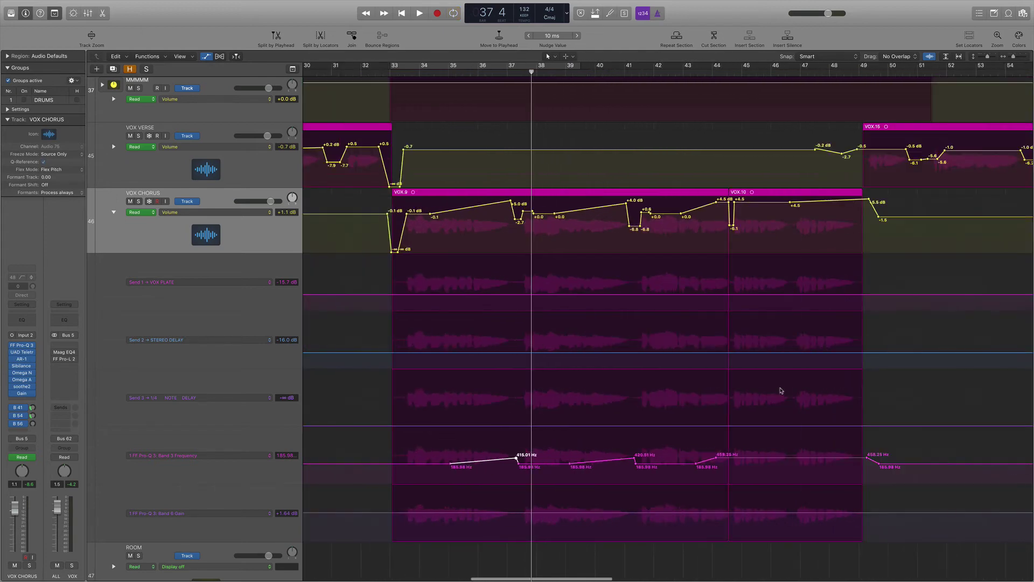
{"action": "left_click_drag", "start_coordinate": [524, 66], "coordinate": [725, 66]}
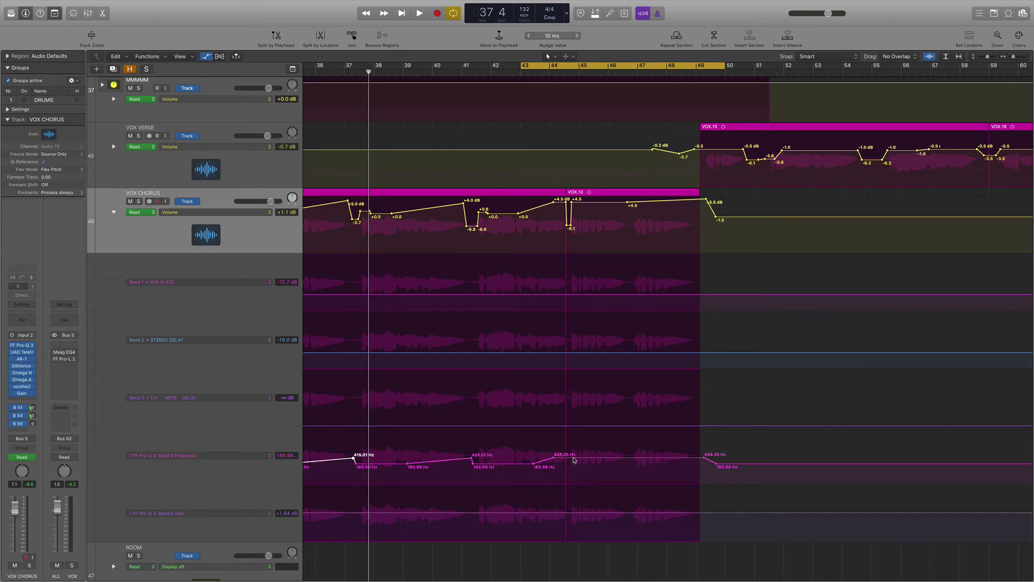
Audition Band 3 Frequency lowered to 187.14 Hz, then undo back to 458.25 Hz and replay
{"action": "left_click_drag", "start_coordinate": [574, 460], "coordinate": [573, 467]}
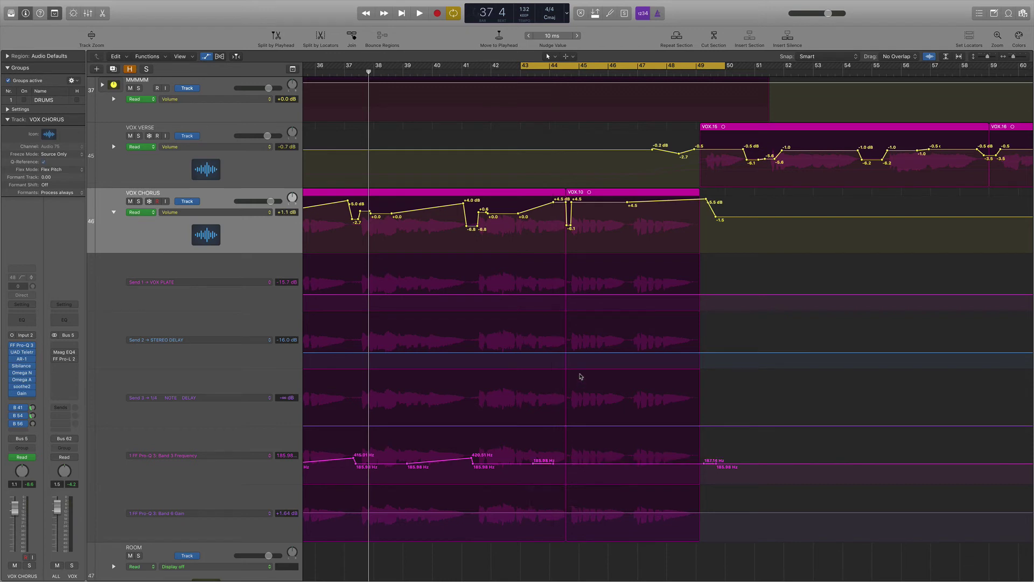
{"action": "key", "text": "space"}
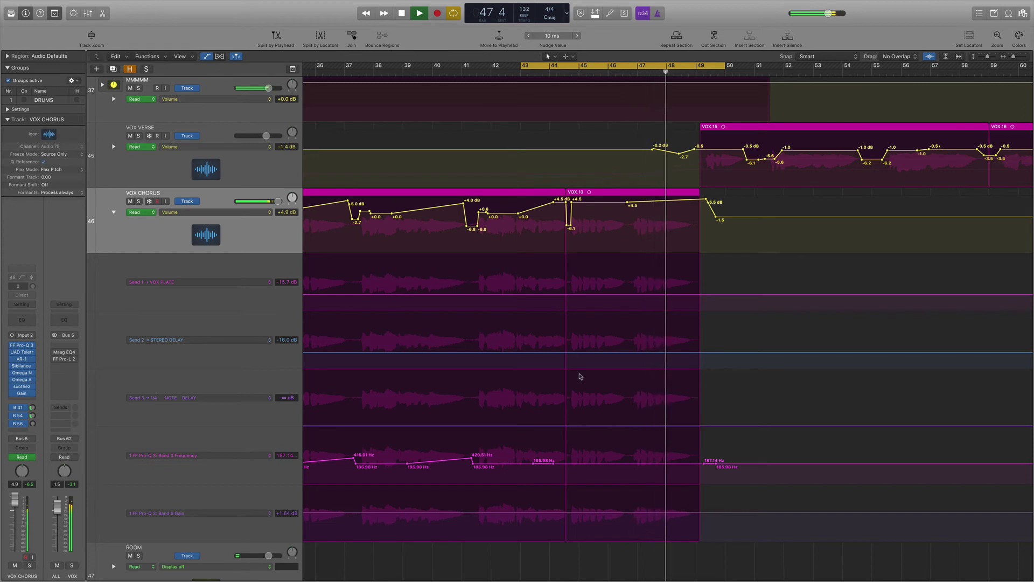
{"action": "key", "text": "space"}
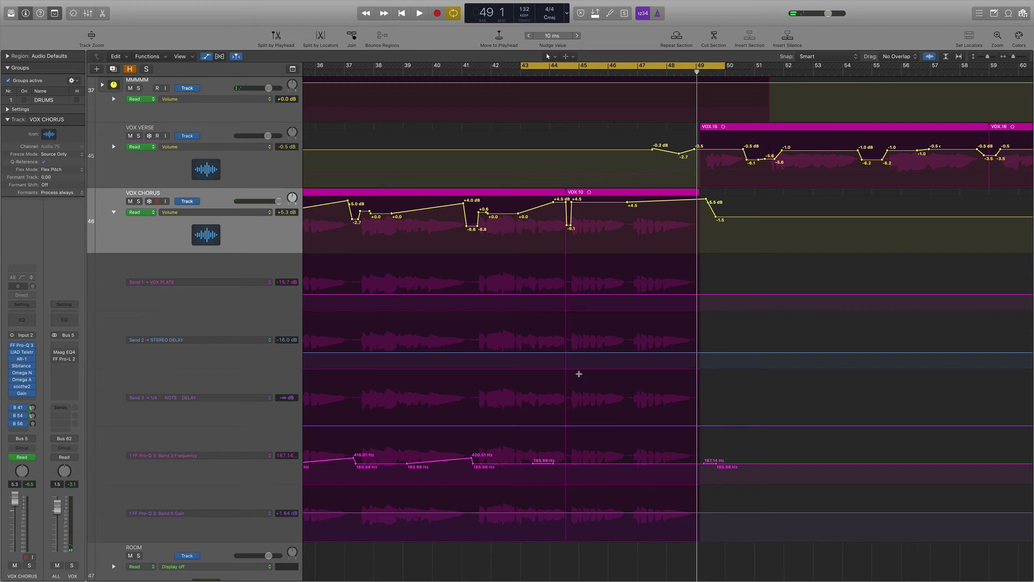
{"action": "key", "text": "super+z"}
{"action": "key", "text": "space"}
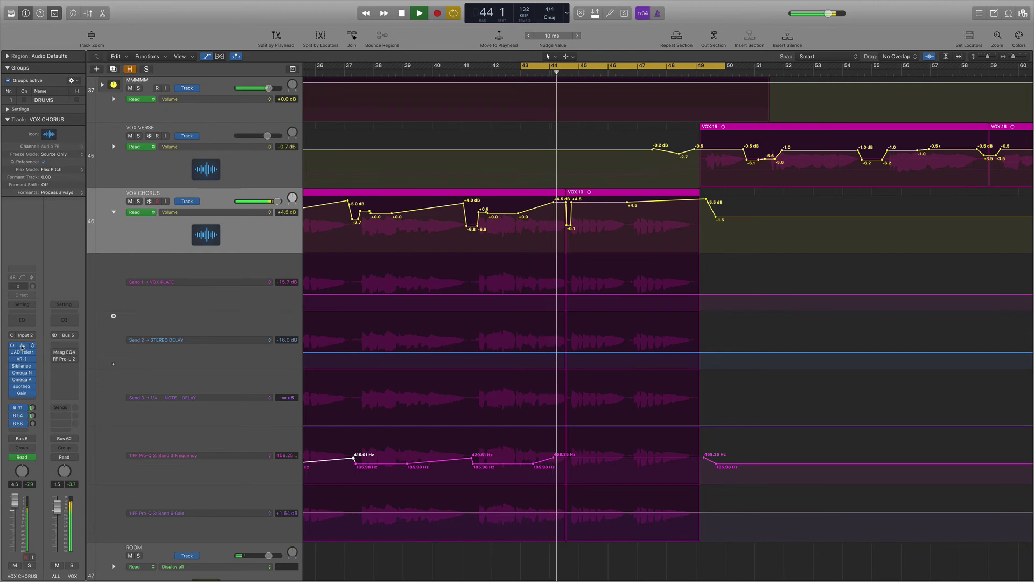
Open Pro-Q 3 on VOX CHORUS and move the cycle start earlier to bar 42
{"action": "left_click", "coordinate": [22, 345]}
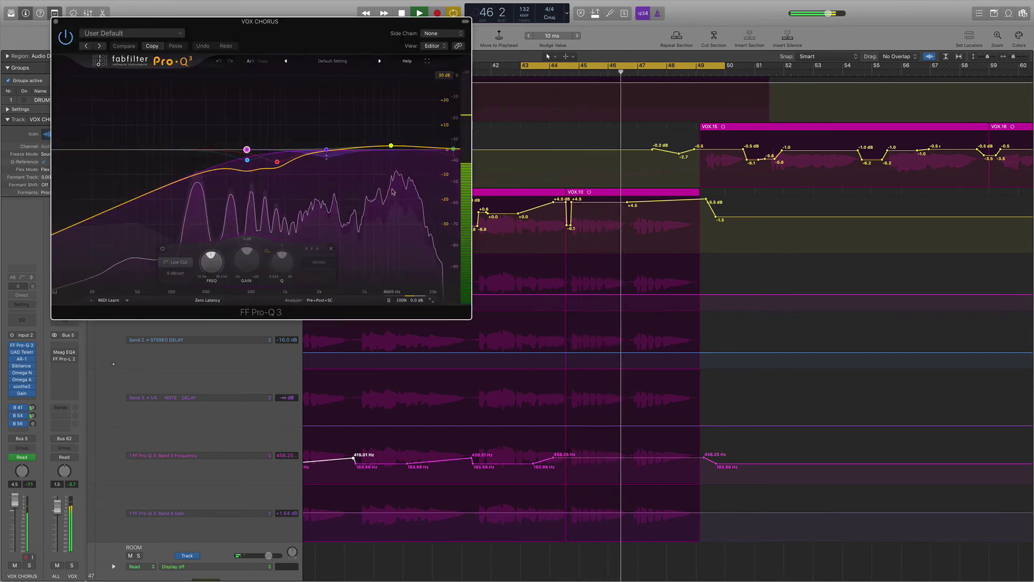
{"action": "mouse_move", "coordinate": [393, 192]}
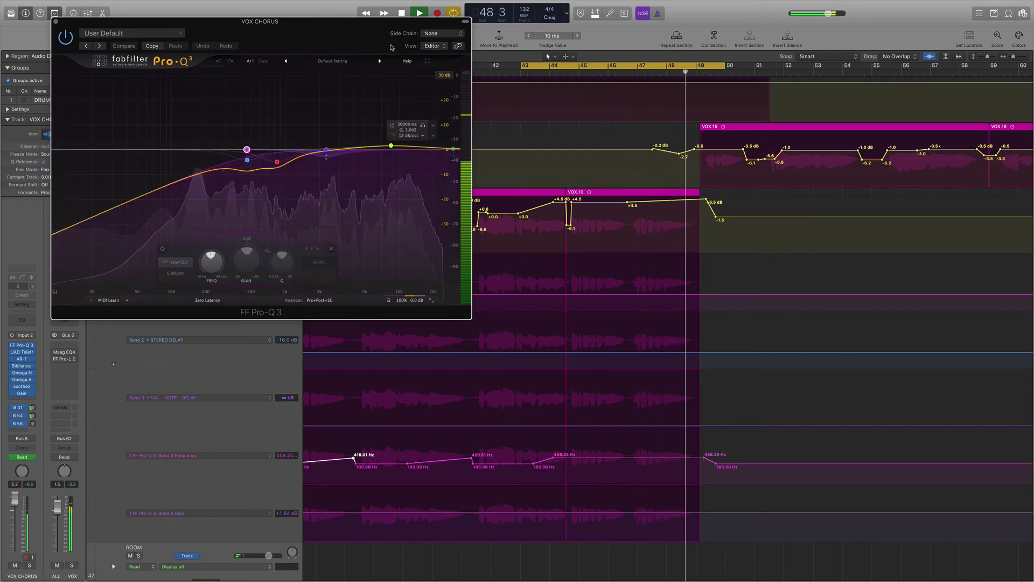
{"action": "key", "text": "space"}
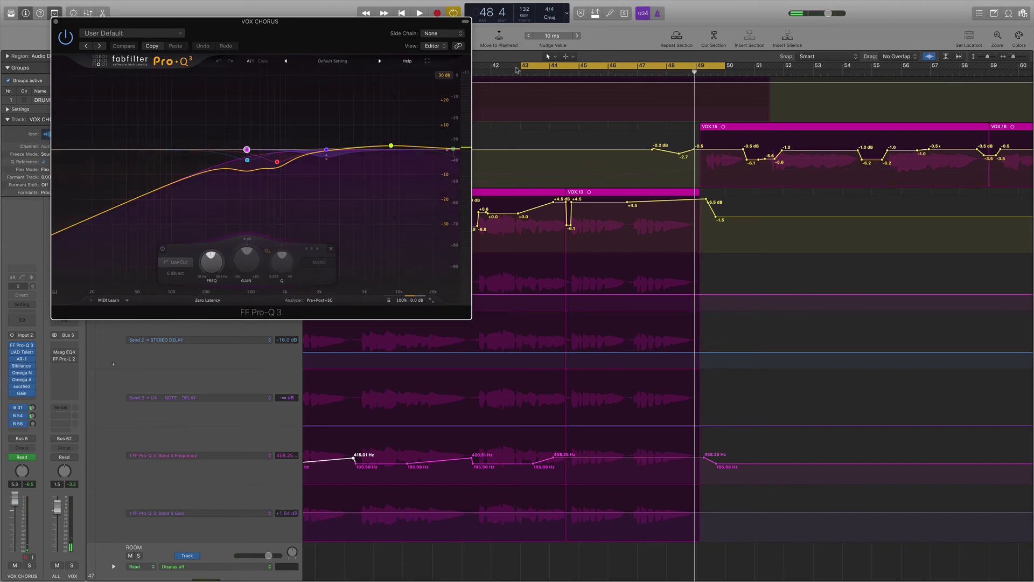
{"action": "left_click_drag", "start_coordinate": [521, 68], "coordinate": [502, 64]}
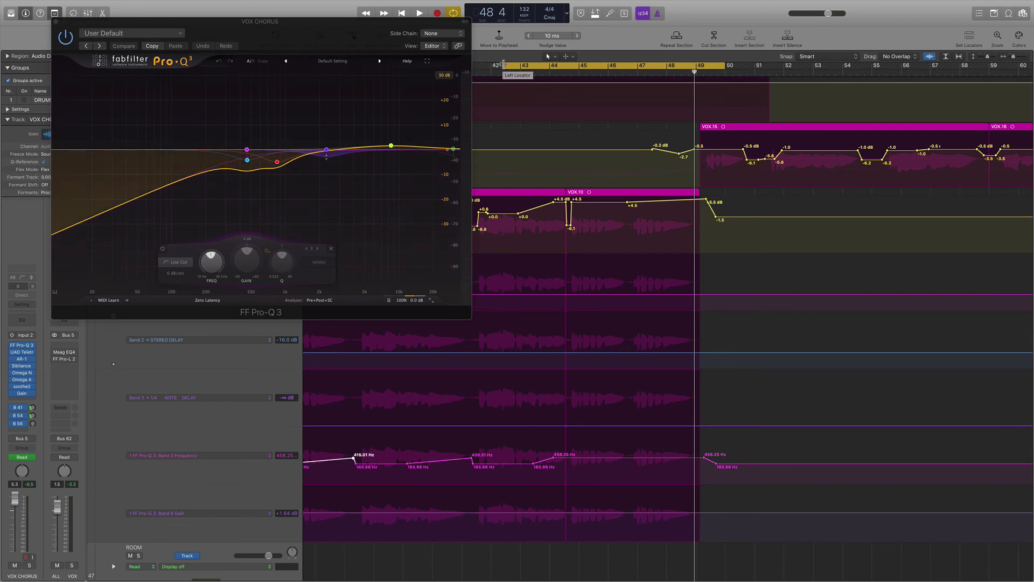
{"action": "mouse_move", "coordinate": [263, 144]}
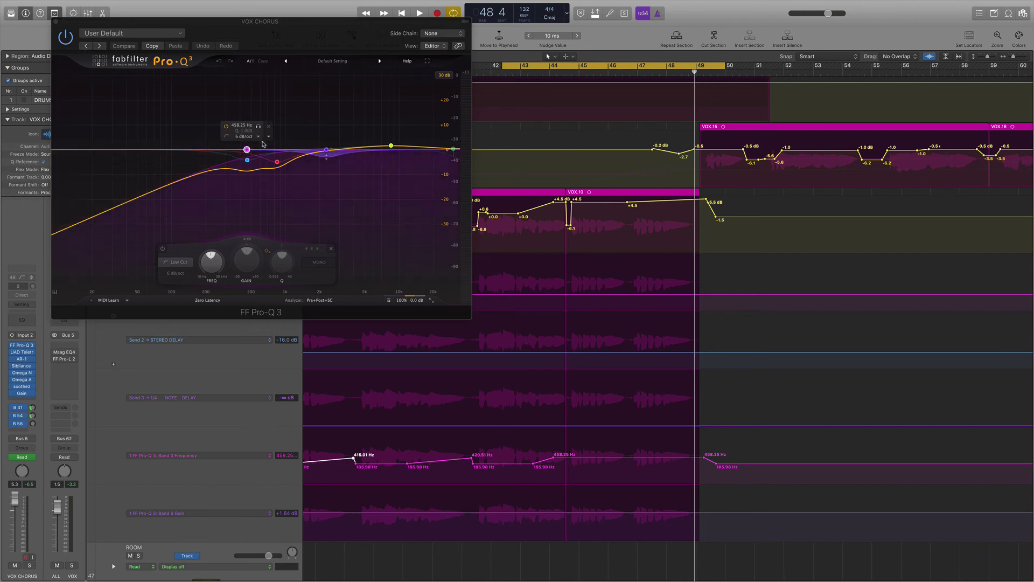
Compare the loop with the high-pass band bypassed and active, leaving it on and closing Pro-Q 3
{"action": "key", "text": "space"}
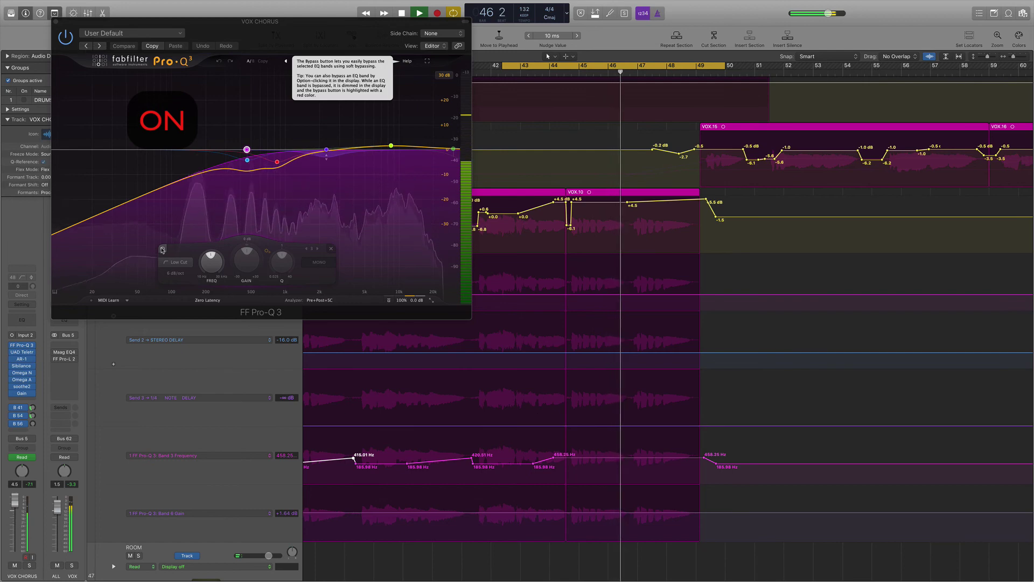
{"action": "left_click", "coordinate": [162, 249]}
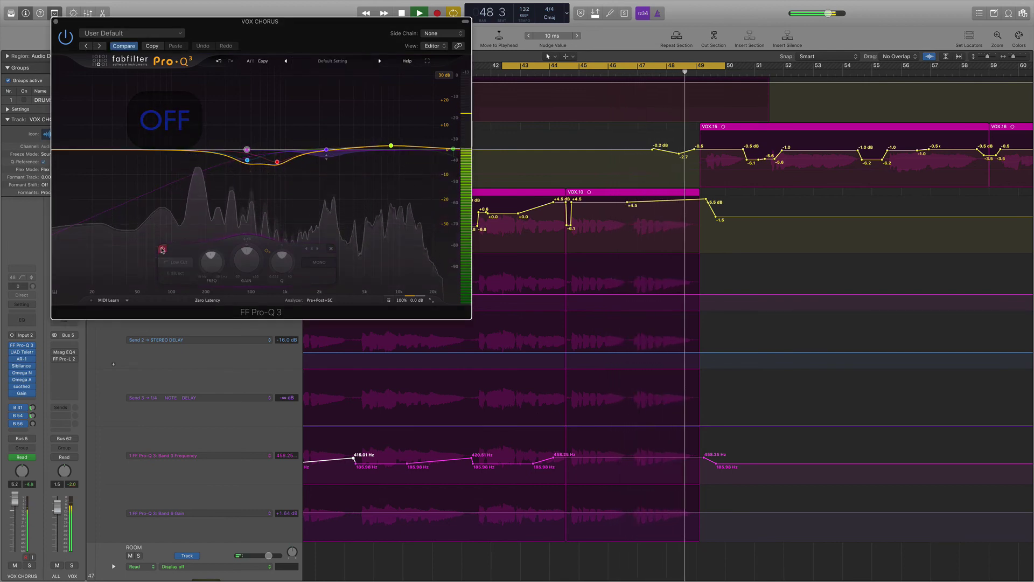
{"action": "key", "text": "space"}
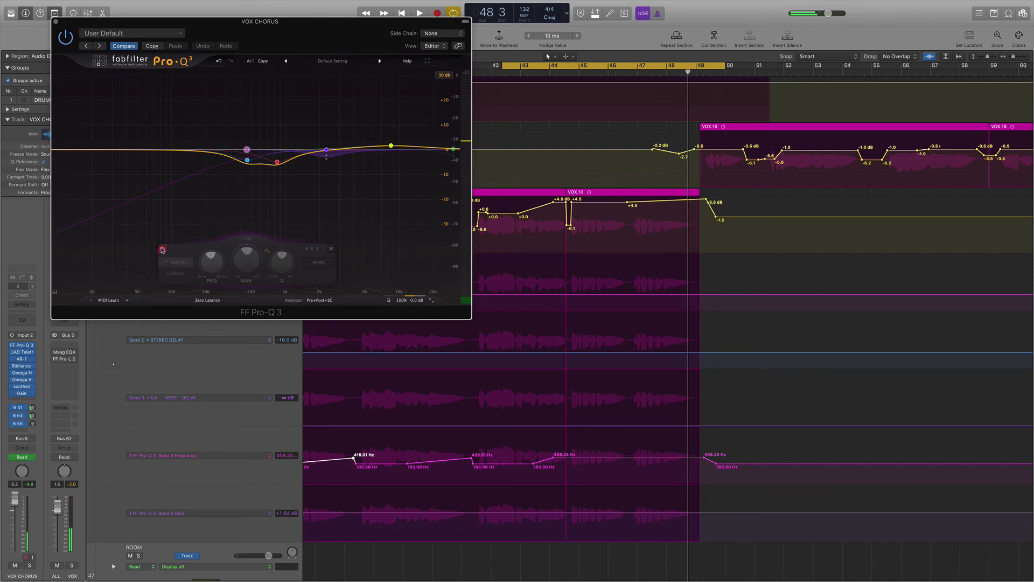
{"action": "left_click", "coordinate": [162, 250]}
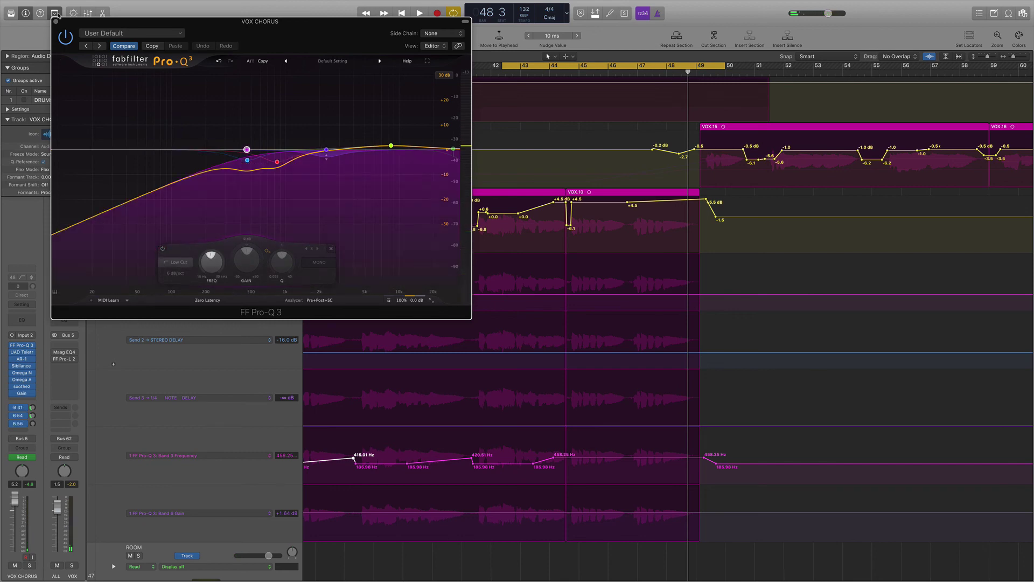
{"action": "left_click", "coordinate": [55, 22]}
Scroll the arrangement to show regions VOX.9, VOX.10 and VOX.8 with their automation
{"action": "scroll", "coordinate": [434, 247], "scroll_direction": "left", "scroll_amount": 8}
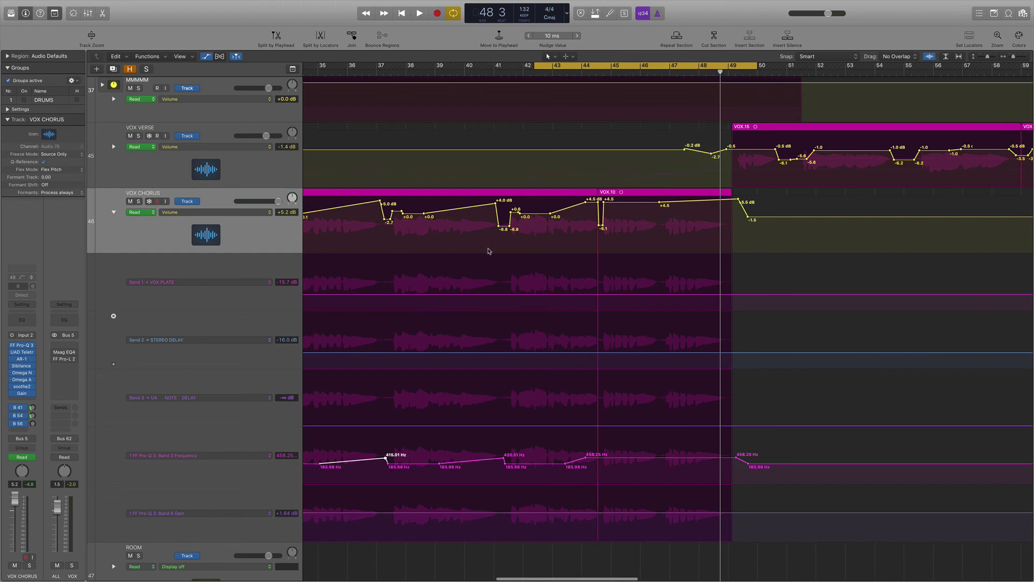
{"action": "scroll", "coordinate": [538, 254], "scroll_direction": "left", "scroll_amount": 6}
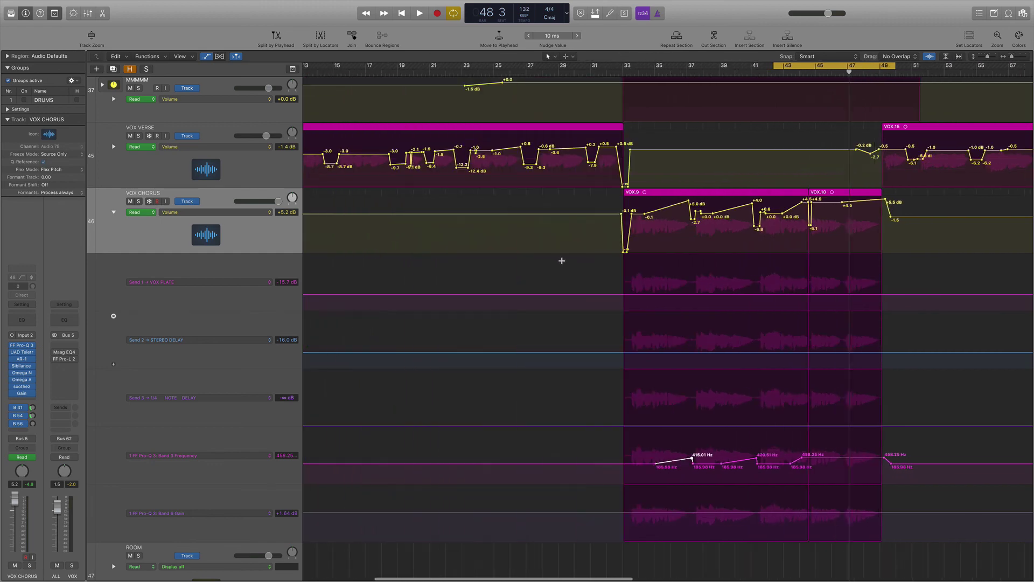
{"action": "scroll", "coordinate": [561, 259], "scroll_direction": "down", "scroll_amount": 3}
{"action": "scroll", "coordinate": [565, 264], "scroll_direction": "right", "scroll_amount": 5}
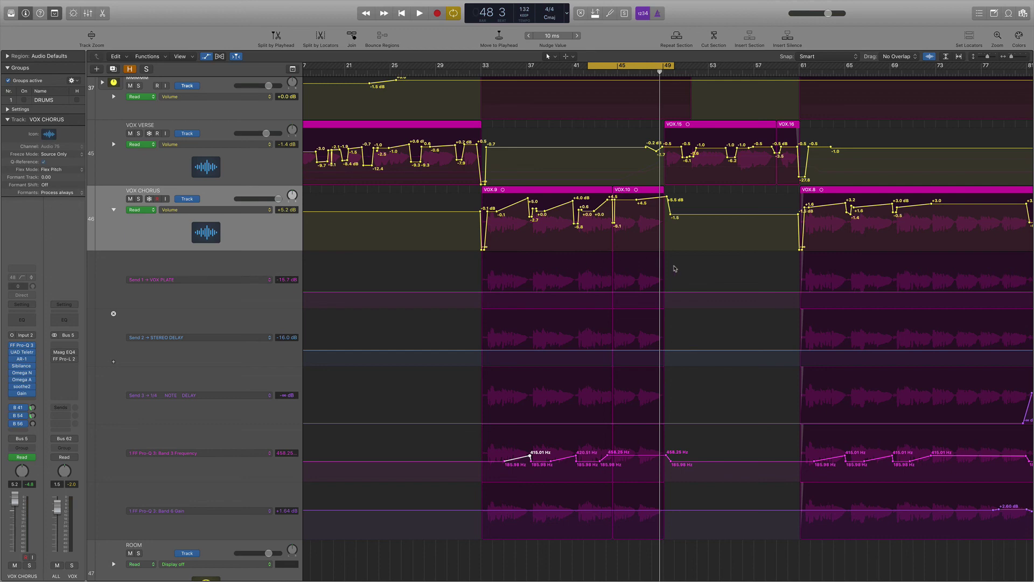
{"action": "scroll", "coordinate": [674, 268], "scroll_direction": "right", "scroll_amount": 4}
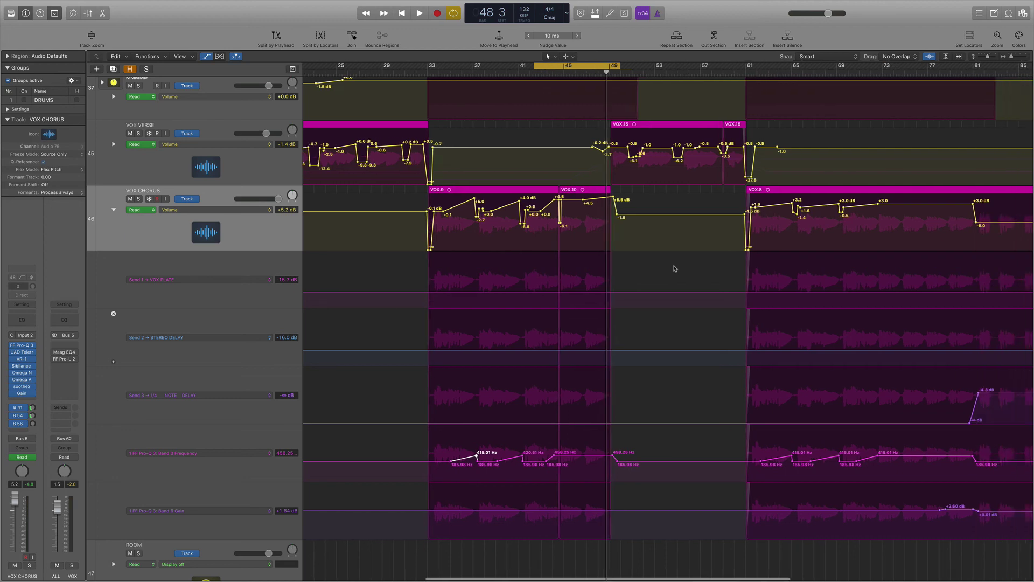